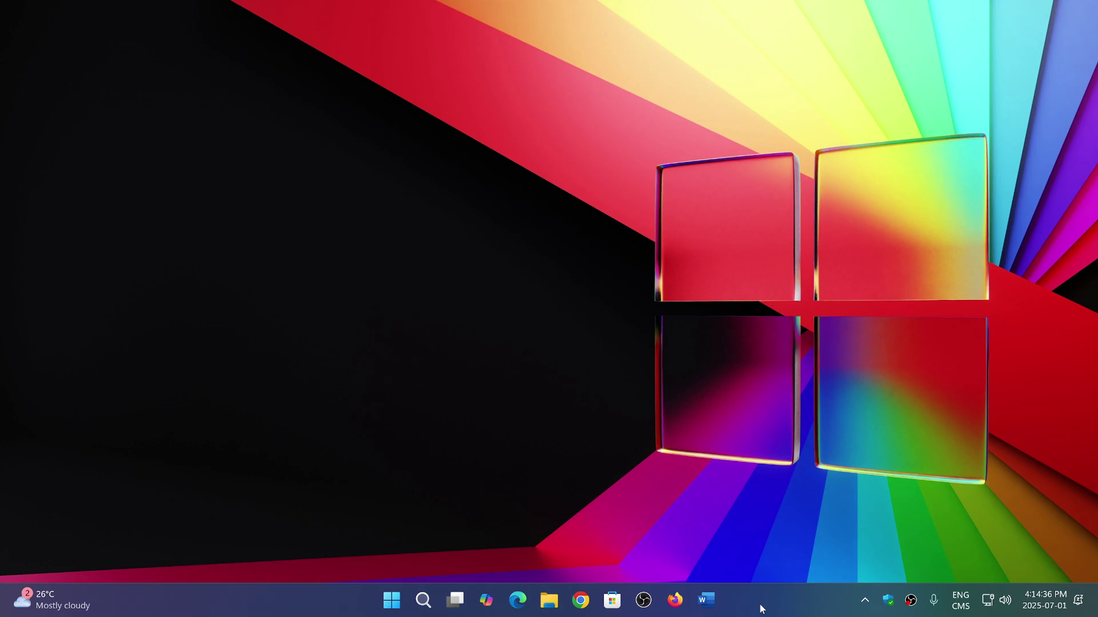
Step: Launch Google Chrome from the taskbar and open its three-dot main menu
{"action": "left_click", "coordinate": [582, 600]}
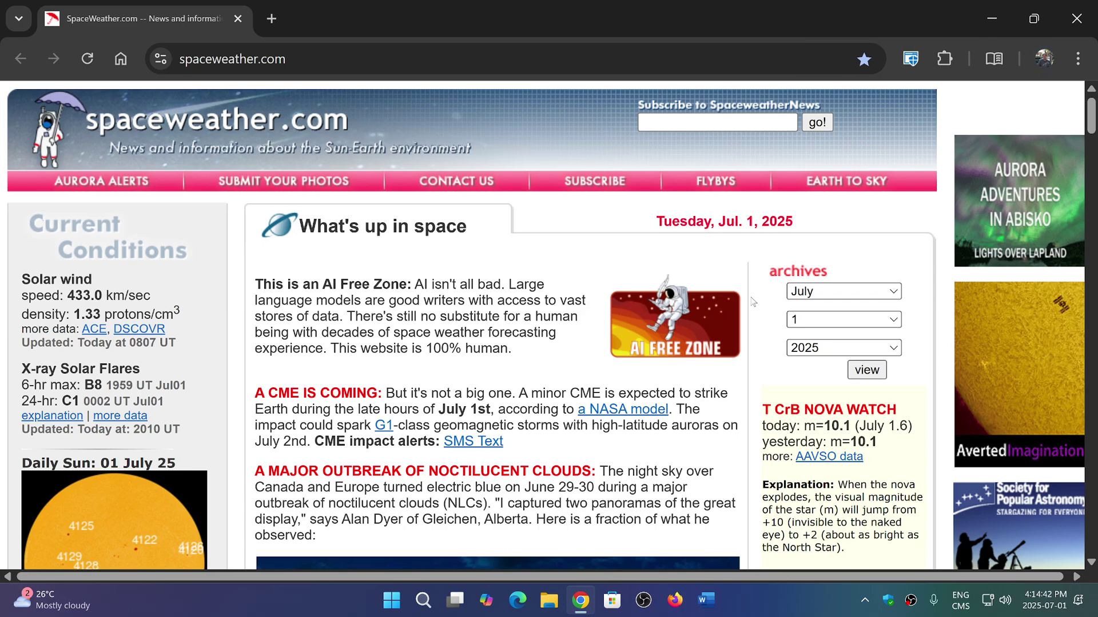
{"action": "left_click", "coordinate": [1079, 64]}
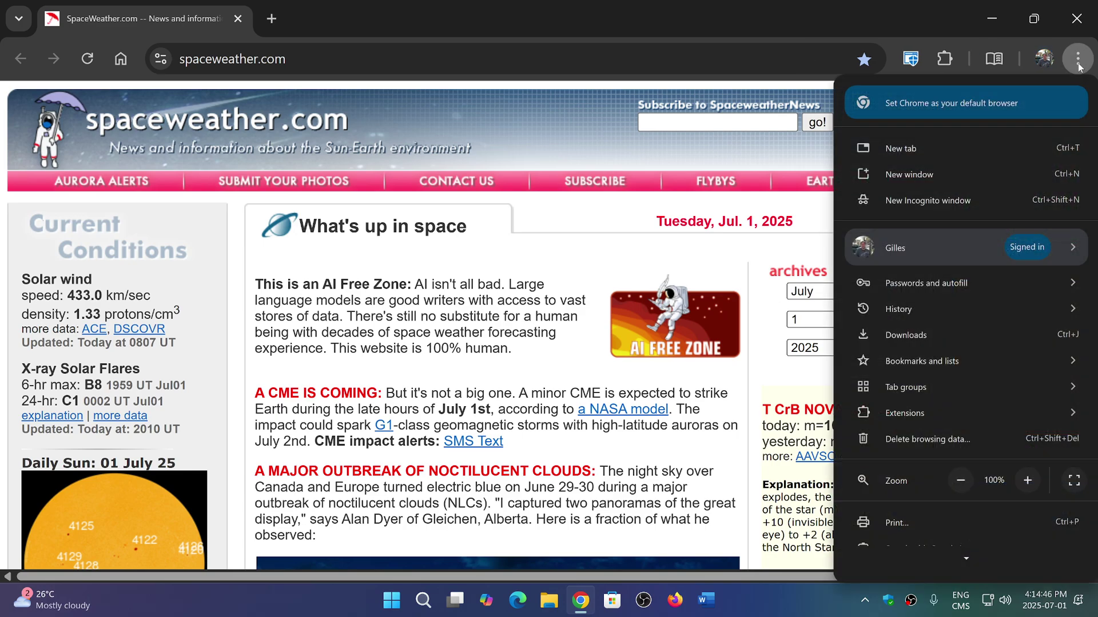
{"action": "scroll", "coordinate": [994, 273], "scroll_direction": "down", "scroll_amount": 2}
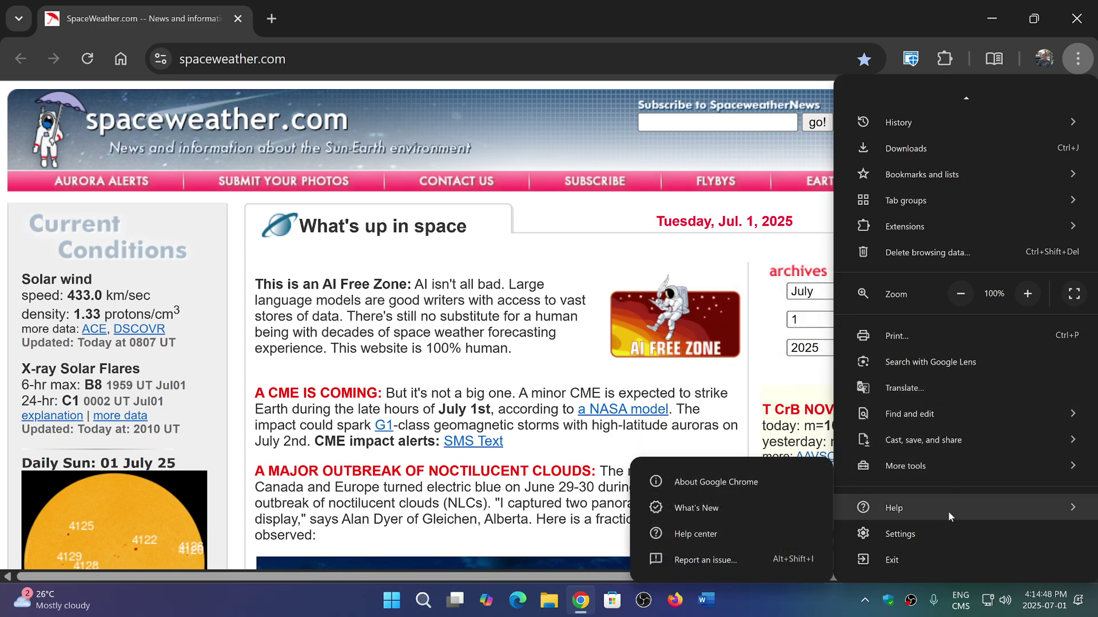
Step: Open About Google Chrome to confirm Chrome is up to date at 138.0.7204.97
{"action": "left_click", "coordinate": [752, 482]}
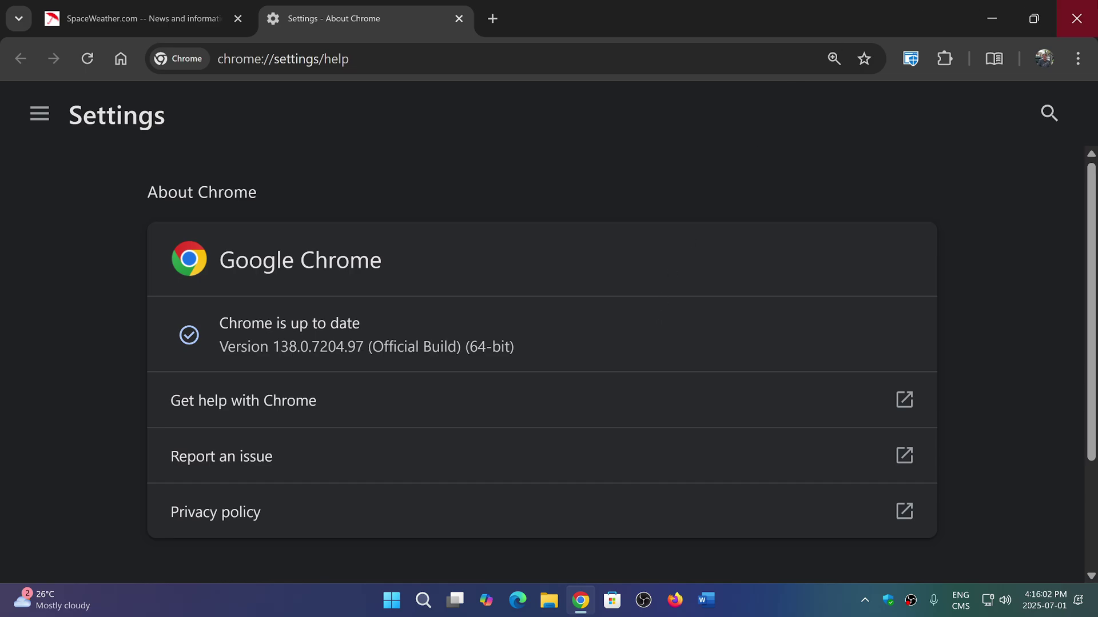
Step: Close the Chrome window, leaving the Windows desktop and taskbar showing
{"action": "left_click", "coordinate": [1077, 18]}
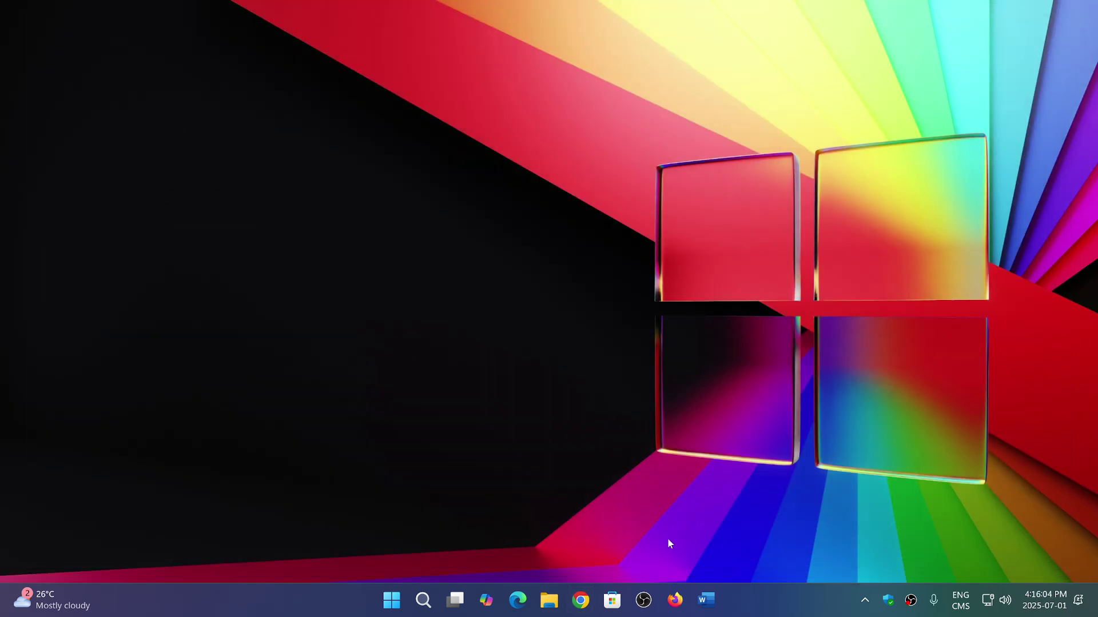